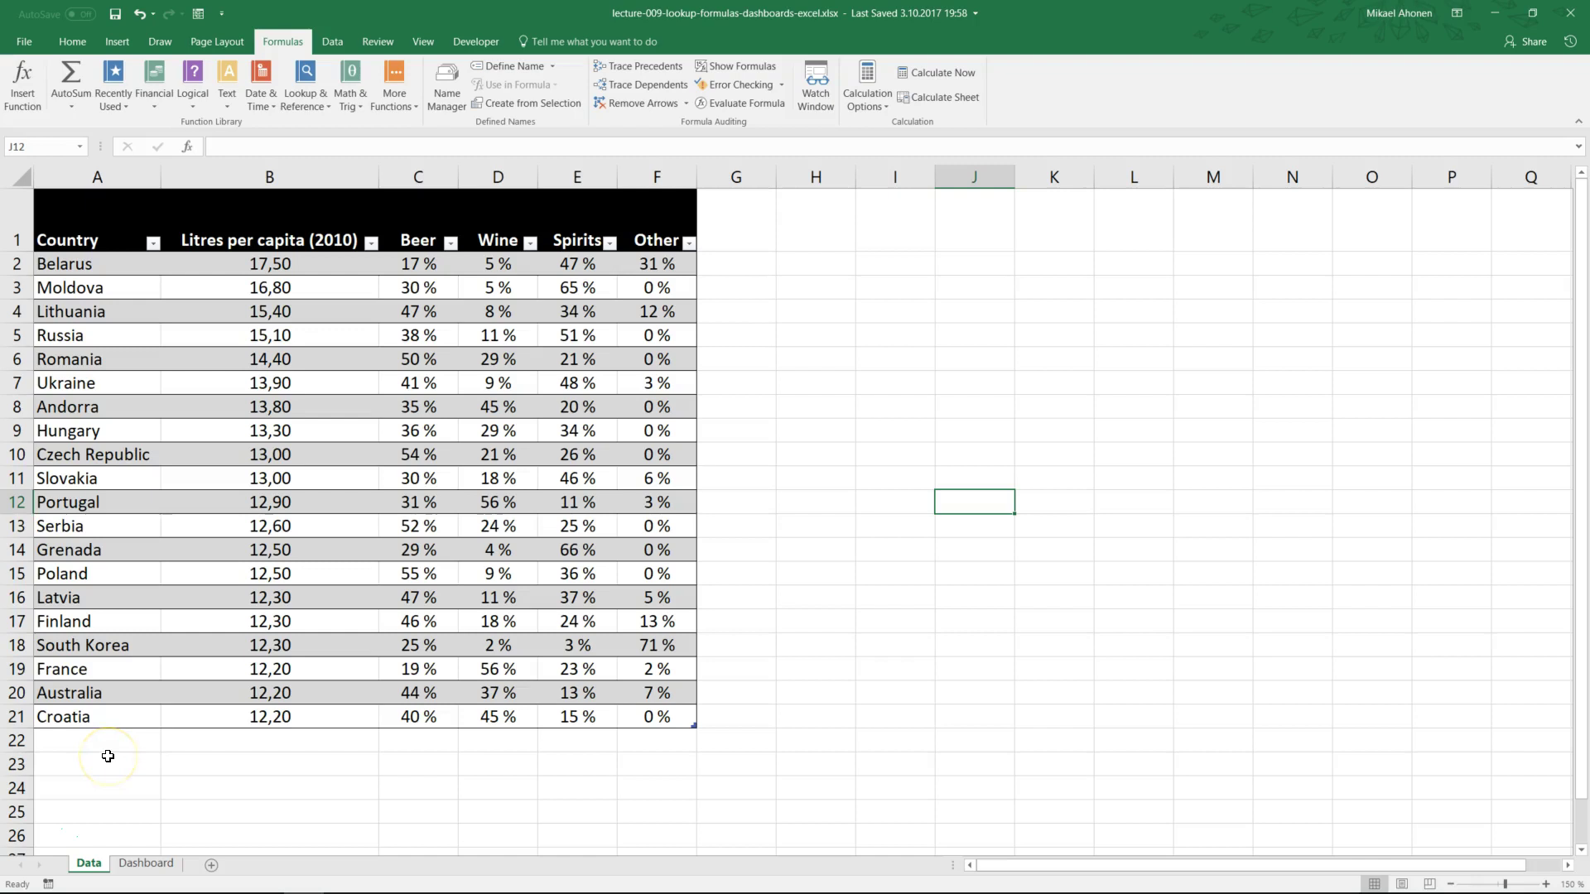
# - Switch to the Dashboard sheet and check the empty Country, Consumption and wine-average boxes
pyautogui.click(158, 863)
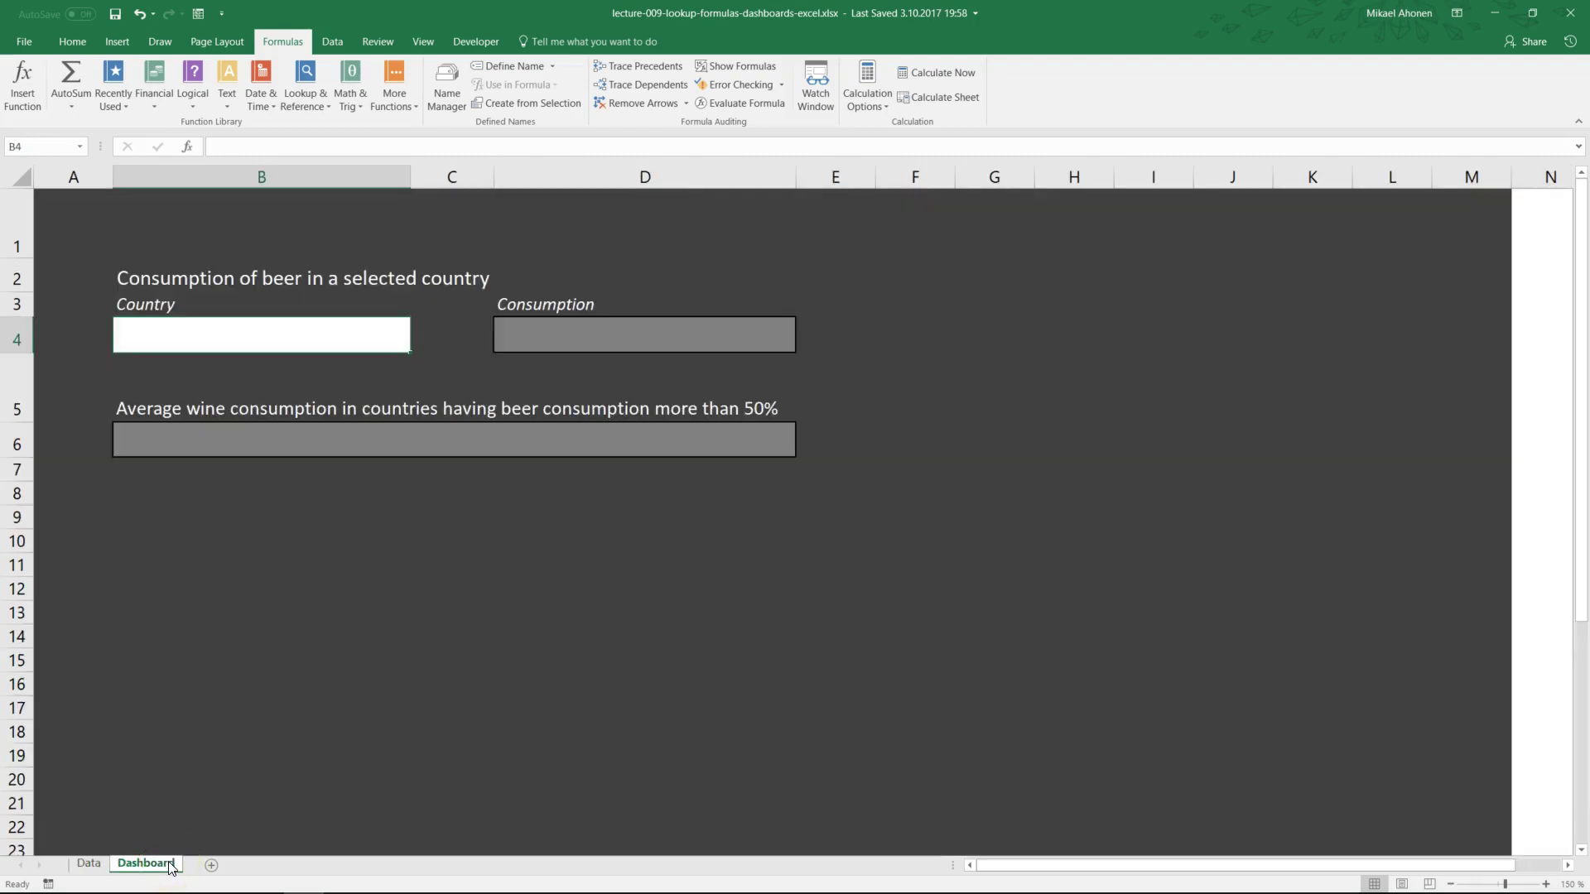
pyautogui.press('alt')
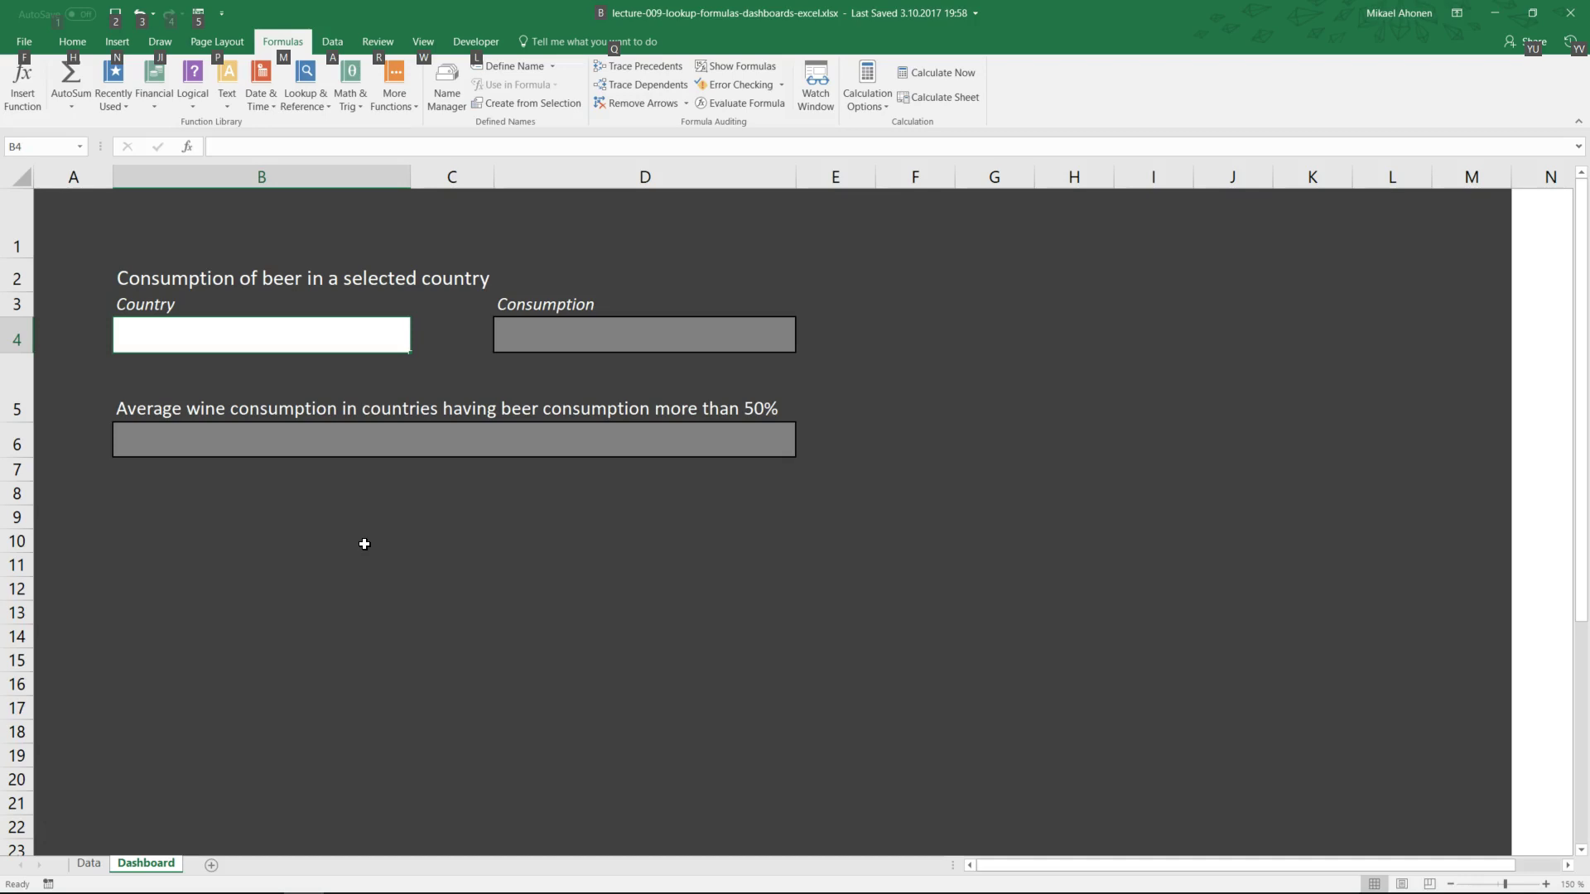
pyautogui.click(604, 333)
pyautogui.click(582, 450)
pyautogui.click(697, 338)
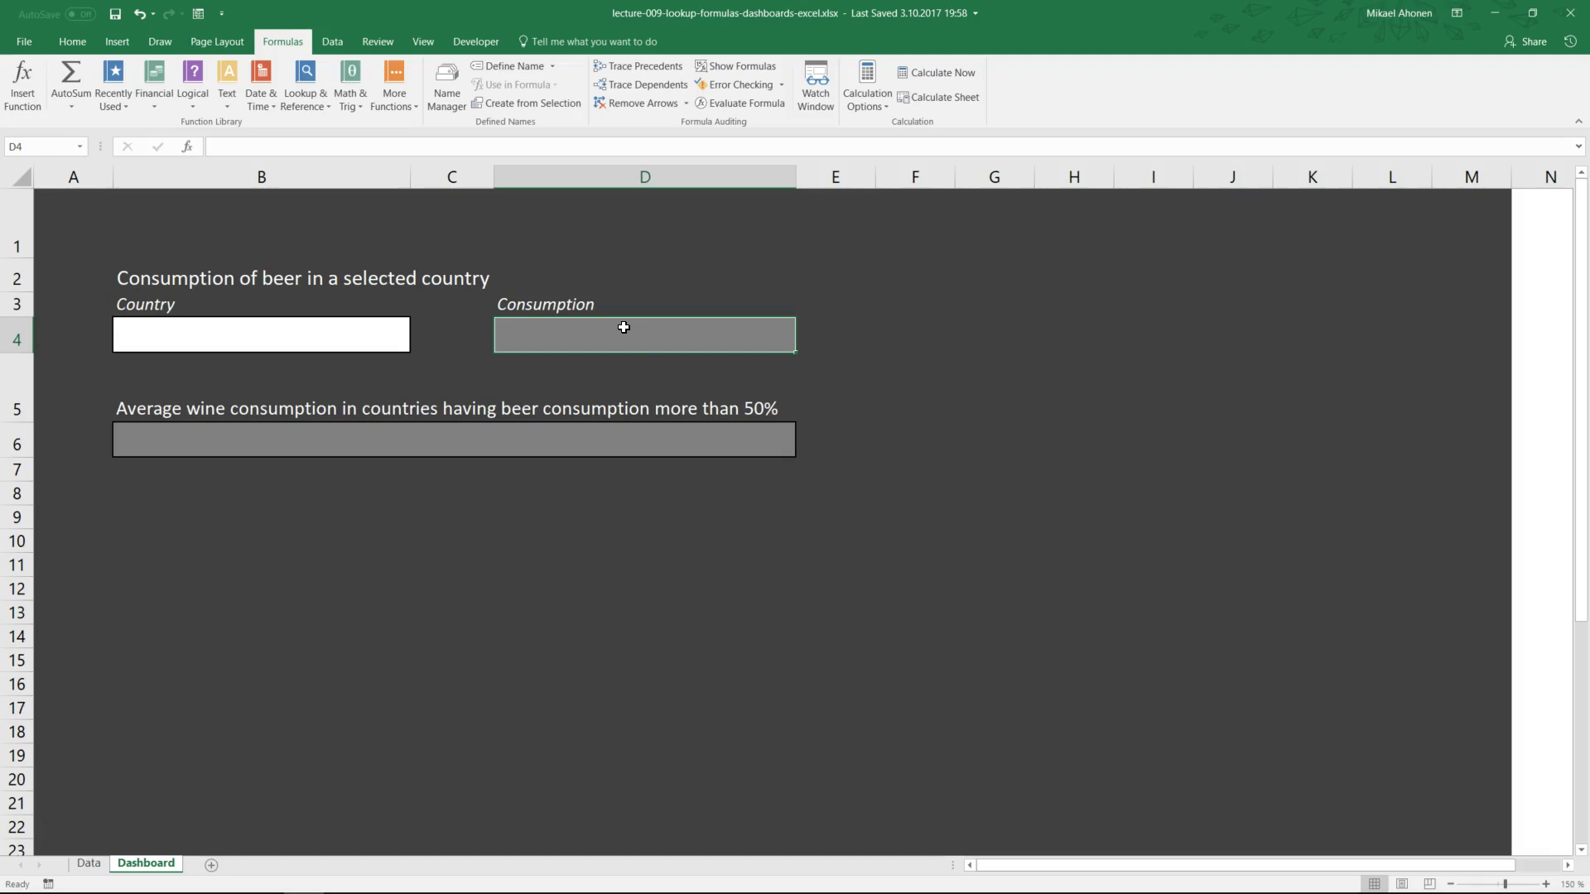
# - Enter Finland in the Country box B4
pyautogui.click(373, 338)
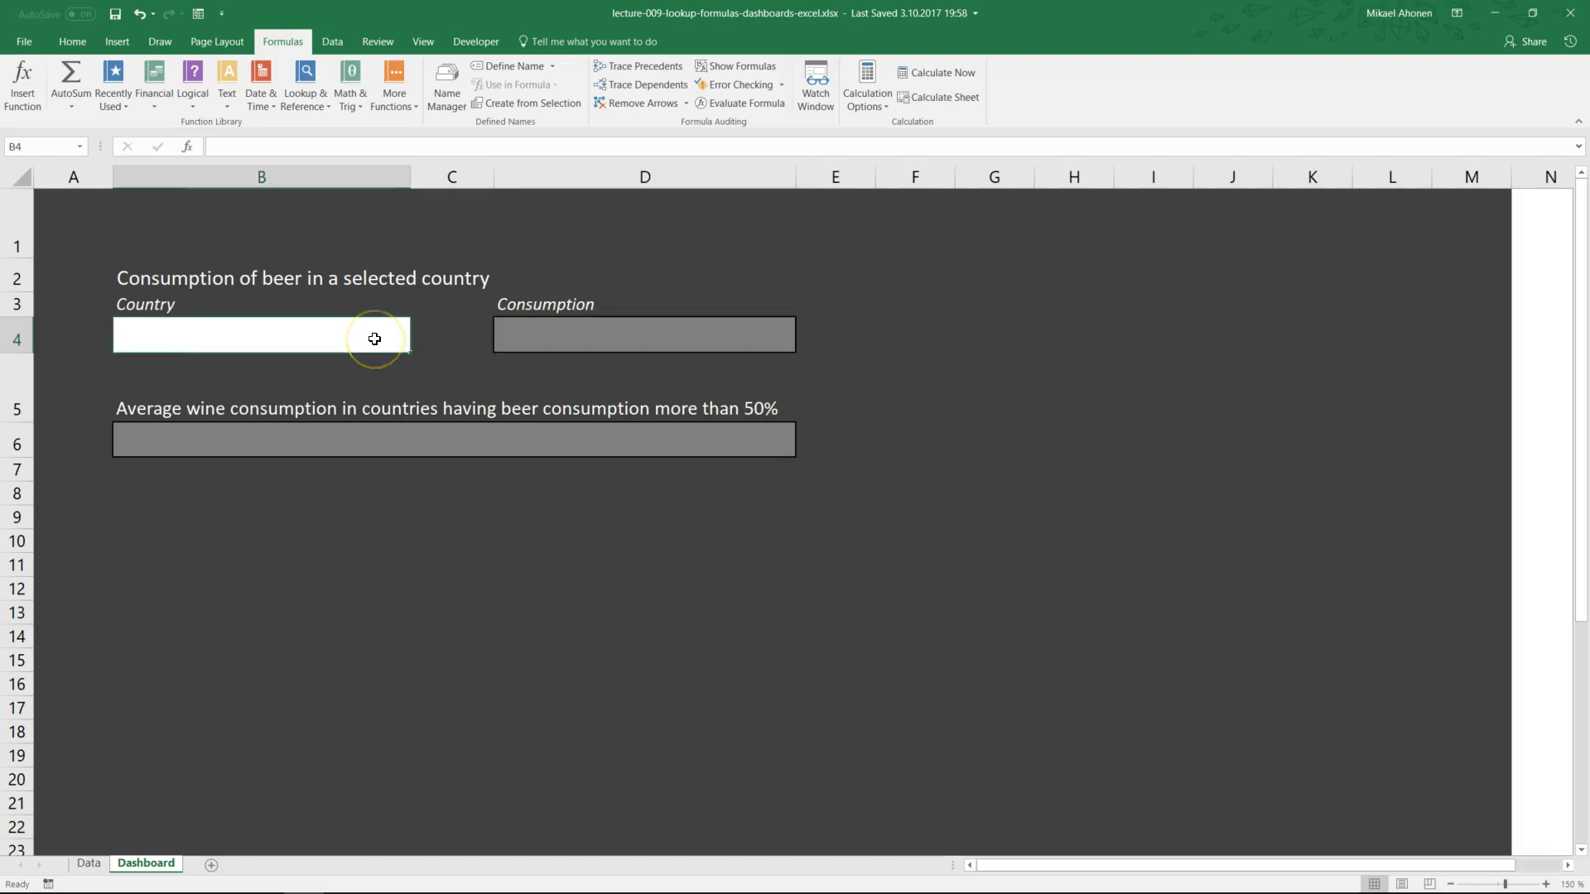
pyautogui.write('F')
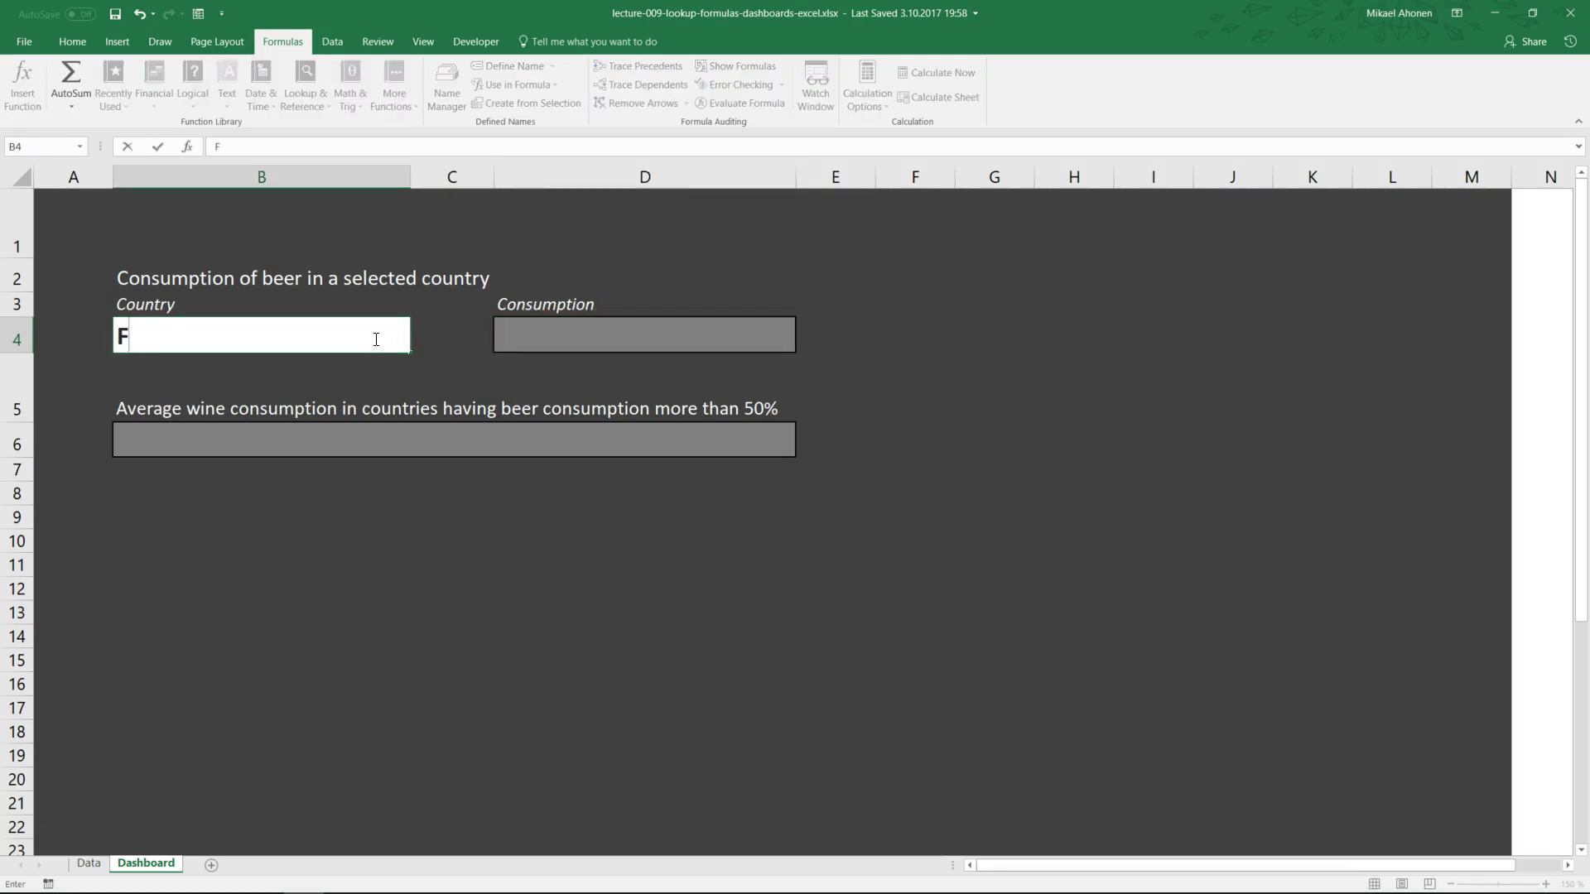
pyautogui.write('inland')
pyautogui.press('Tab')
pyautogui.click(517, 336)
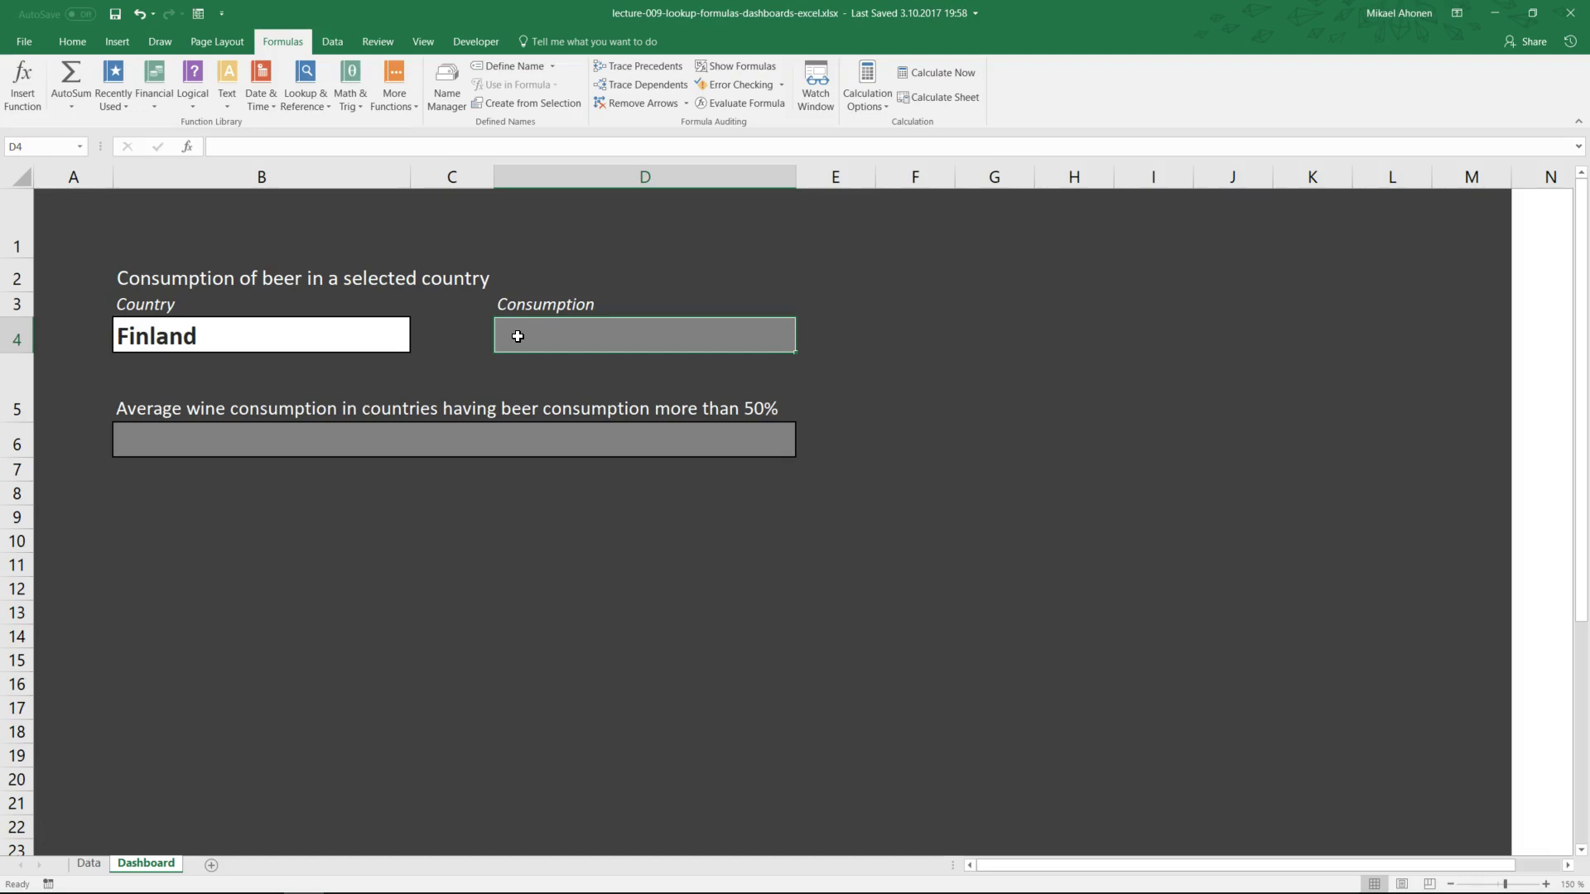
# - Start a VLOOKUP formula in D4 with Finland's cell B4 as the lookup value
pyautogui.click(551, 334)
pyautogui.write('=vlo')
pyautogui.press('Tab')
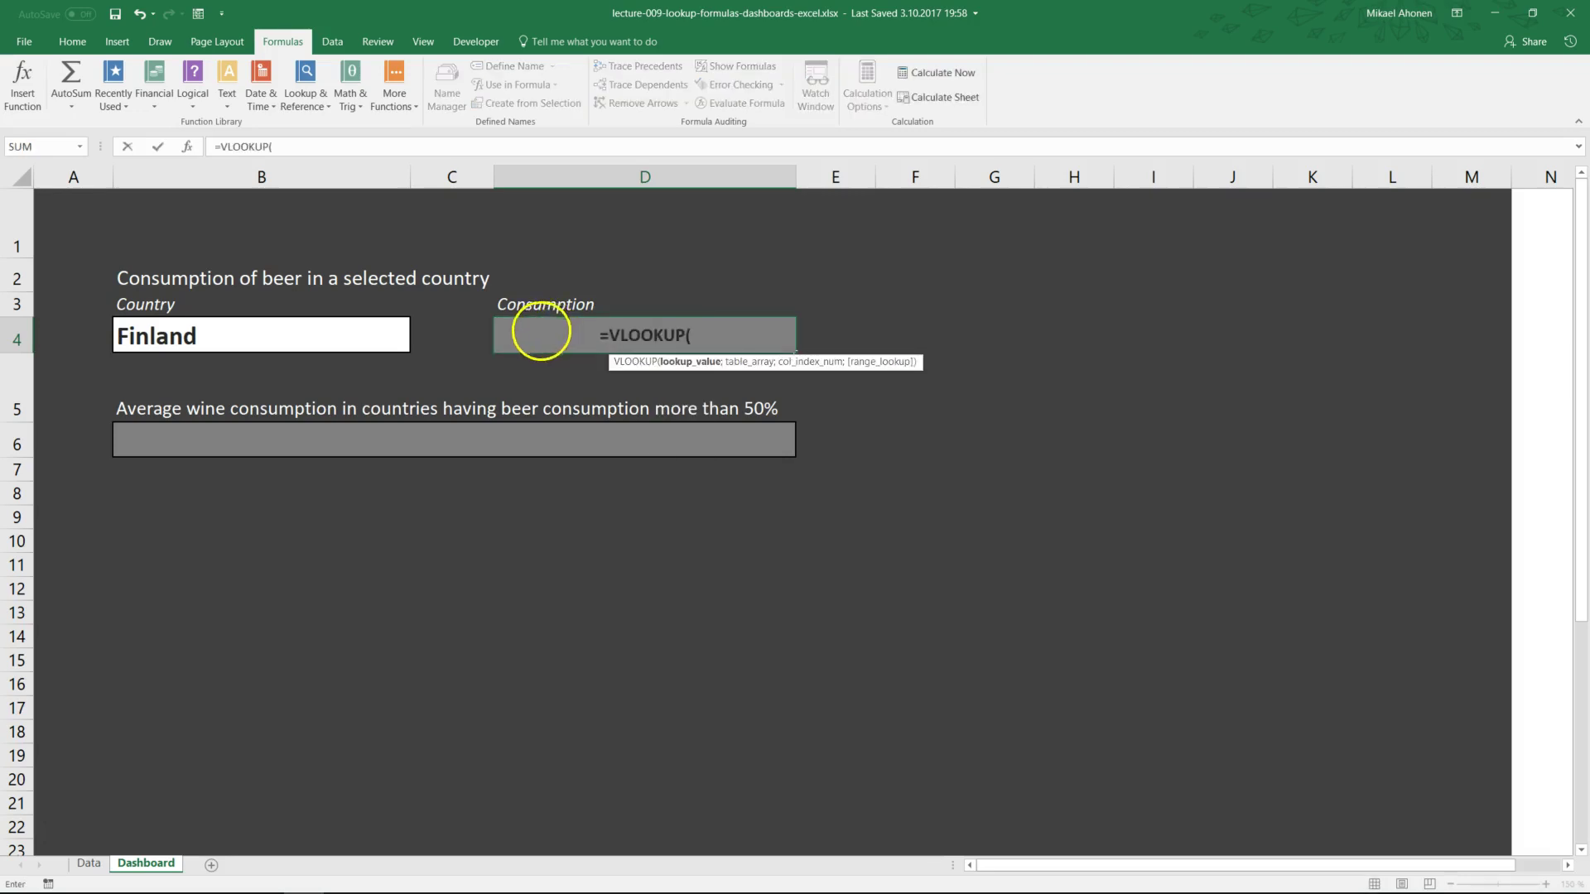
pyautogui.click(370, 342)
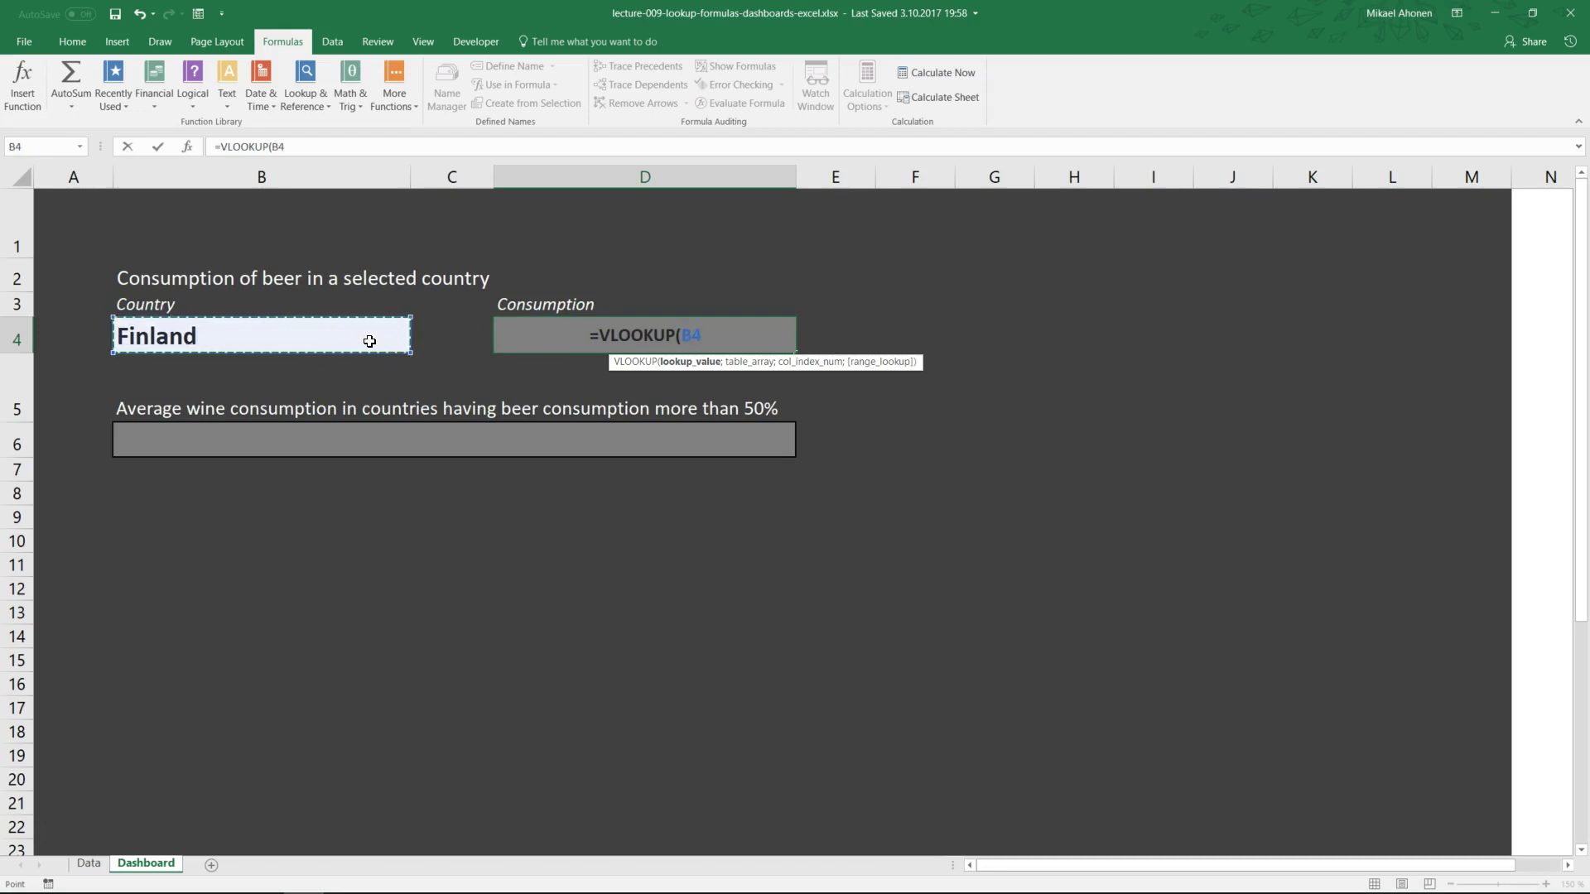
pyautogui.write(';')
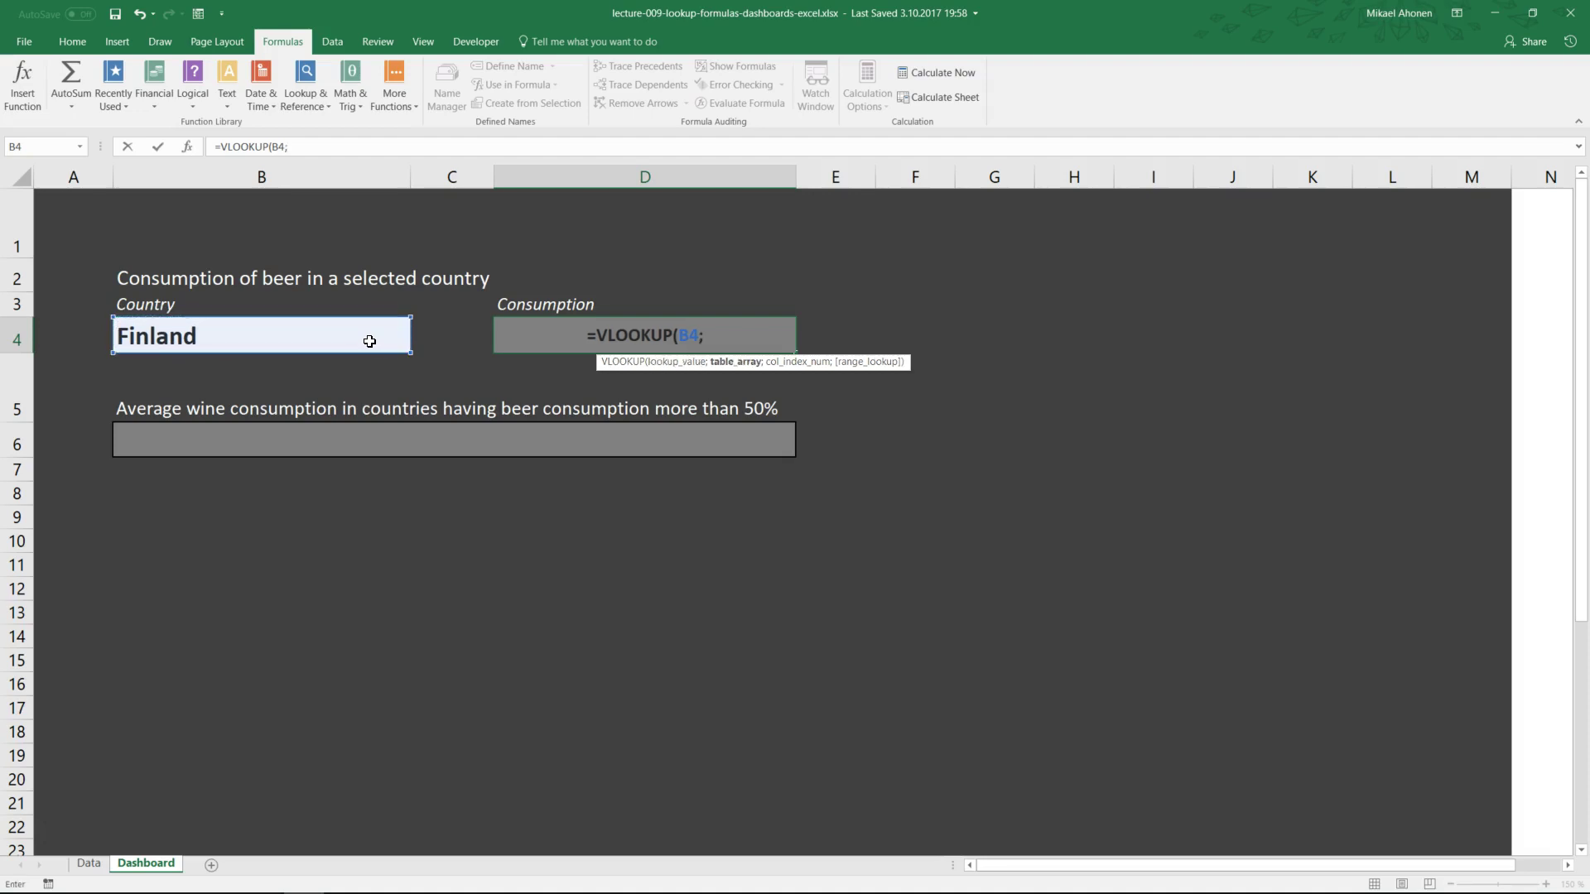
# - Finish the formula as =VLOOKUP(B4;Table1;2;FALSE) using the Data sheet table, returning 12,3
pyautogui.click(89, 863)
pyautogui.moveTo(91, 264); pyautogui.dragTo(646, 713)
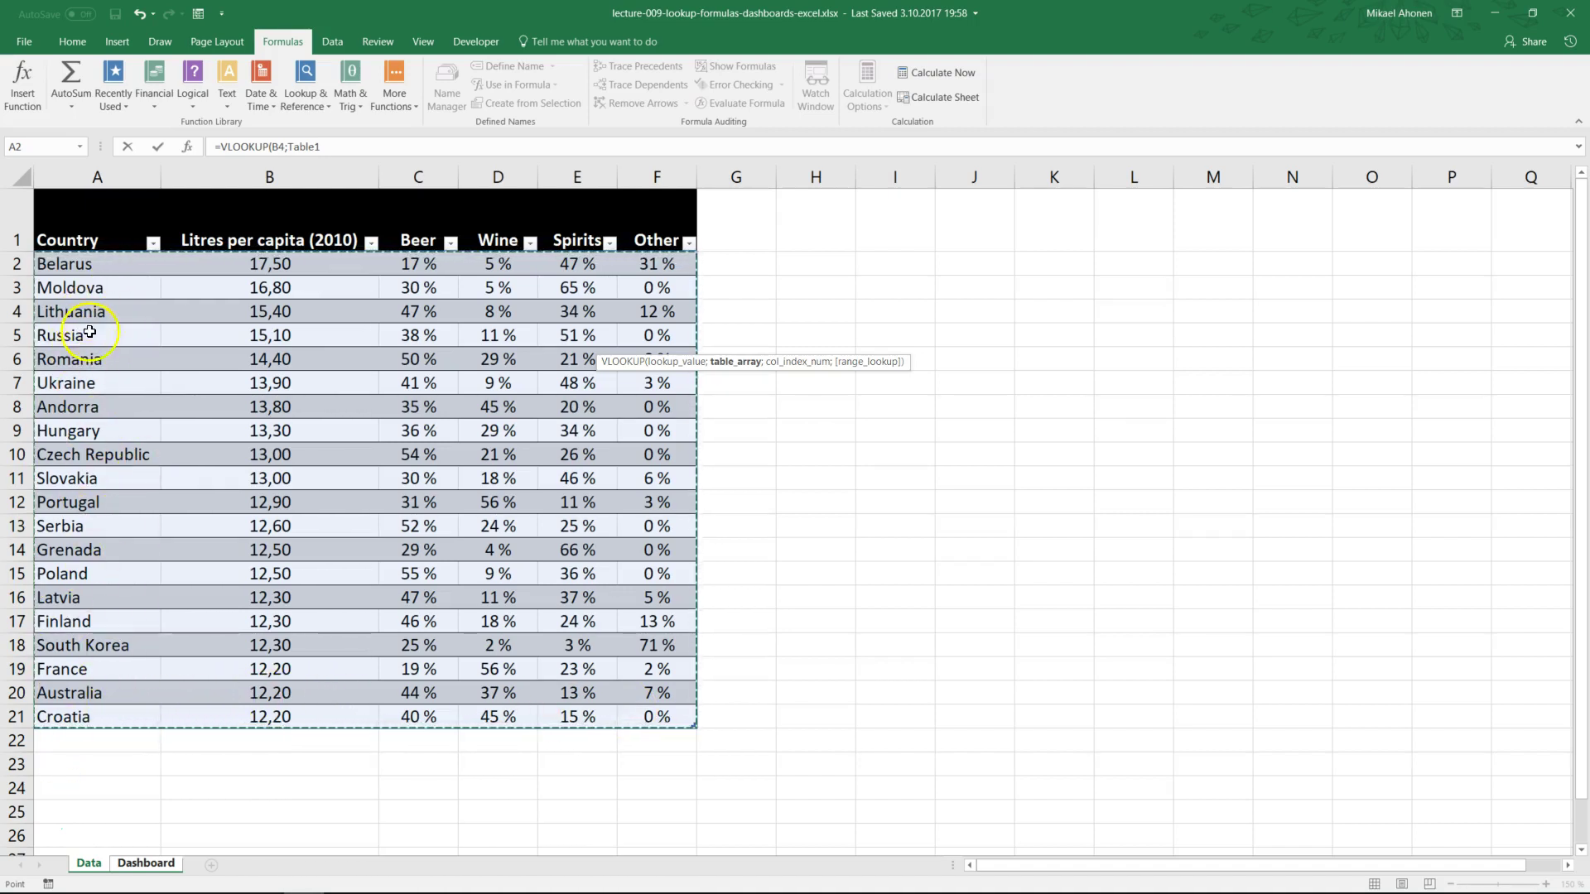
pyautogui.click(341, 154)
pyautogui.write(';')
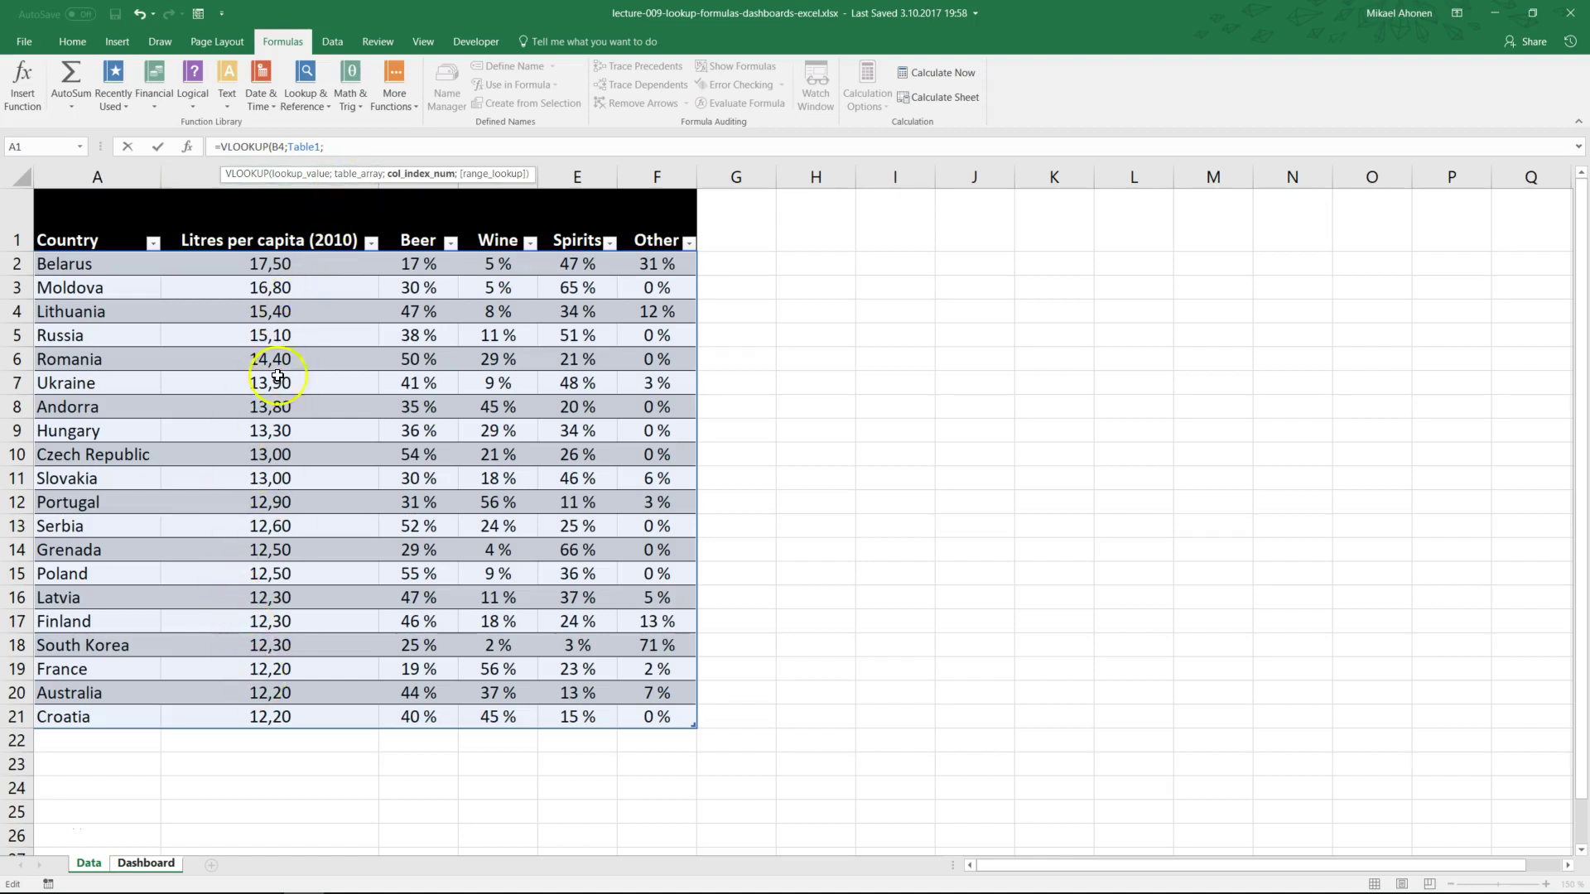
pyautogui.write('2')
pyautogui.write(';FALSE)')
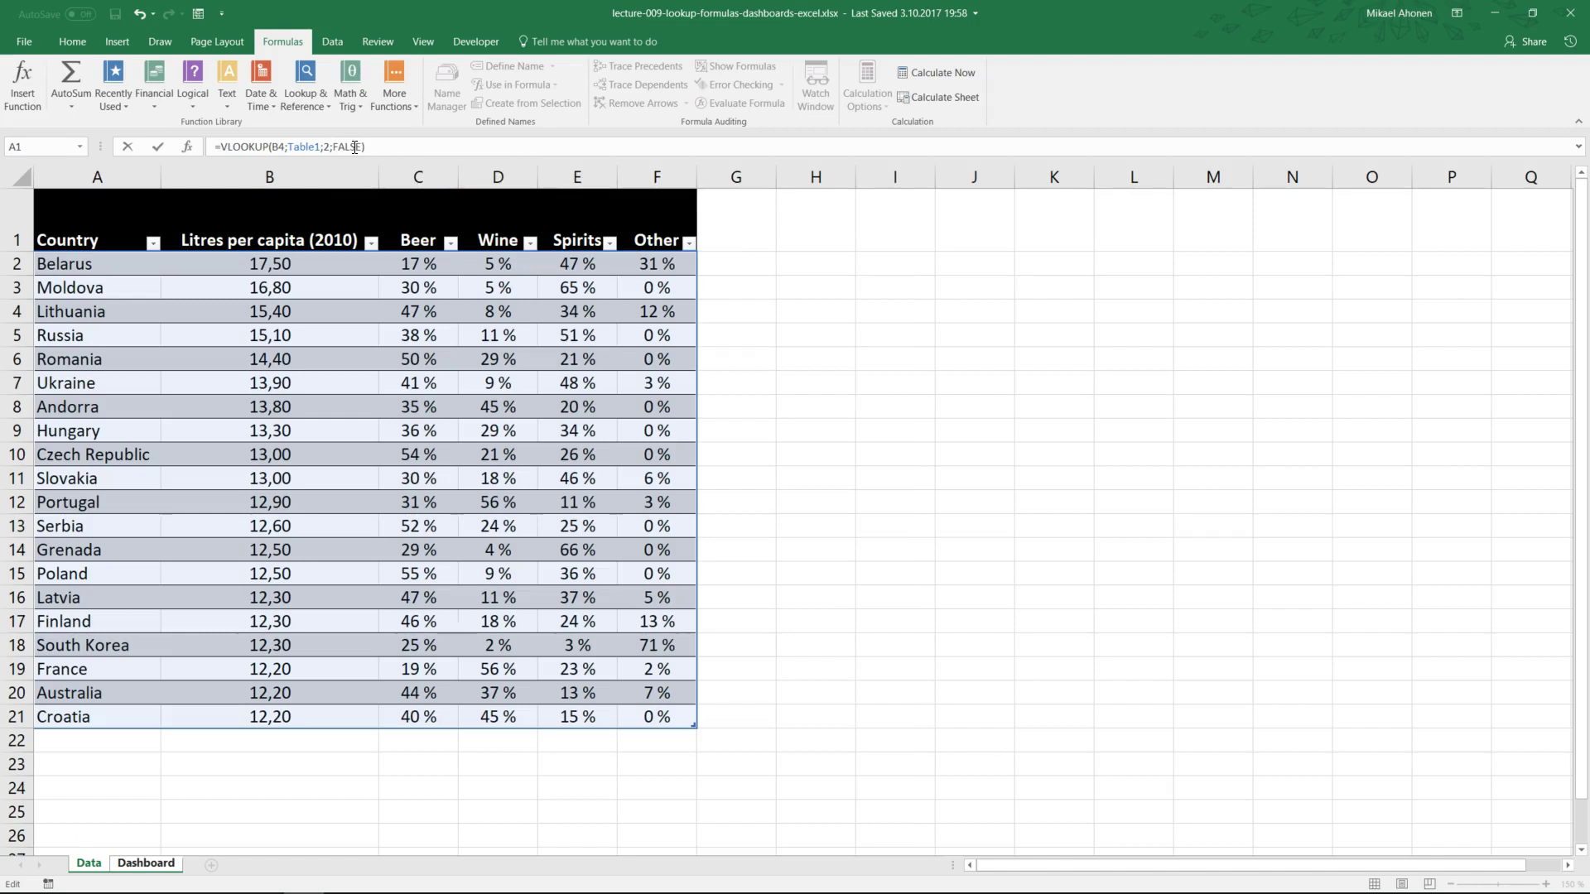
pyautogui.press('Return')
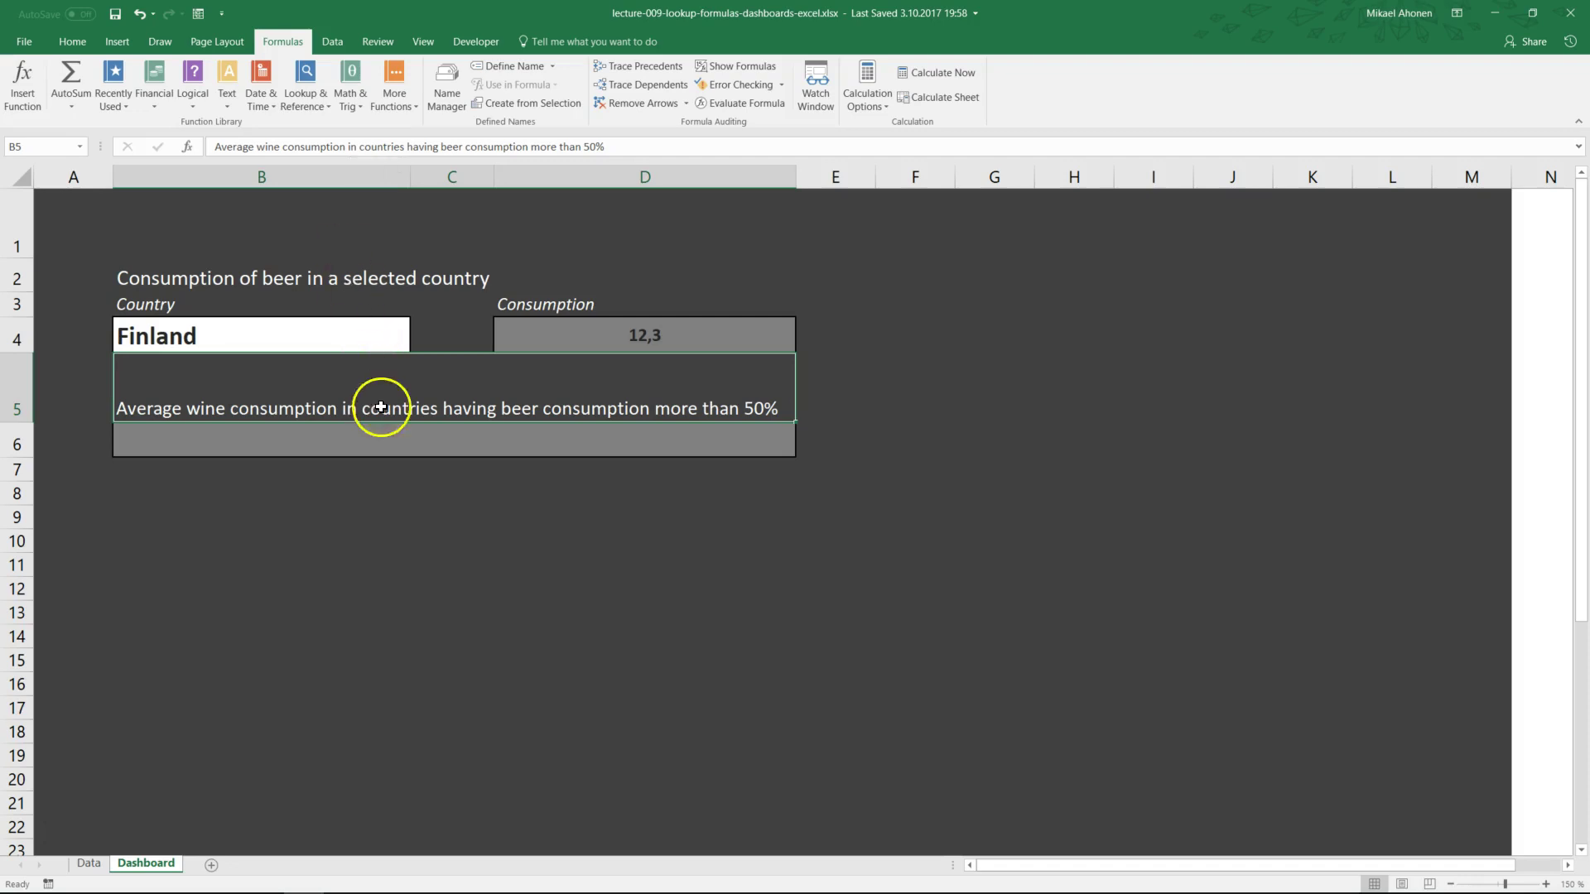
# - Begin an =AVERAGEIF( formula in the wine-average box B6
pyautogui.click(385, 432)
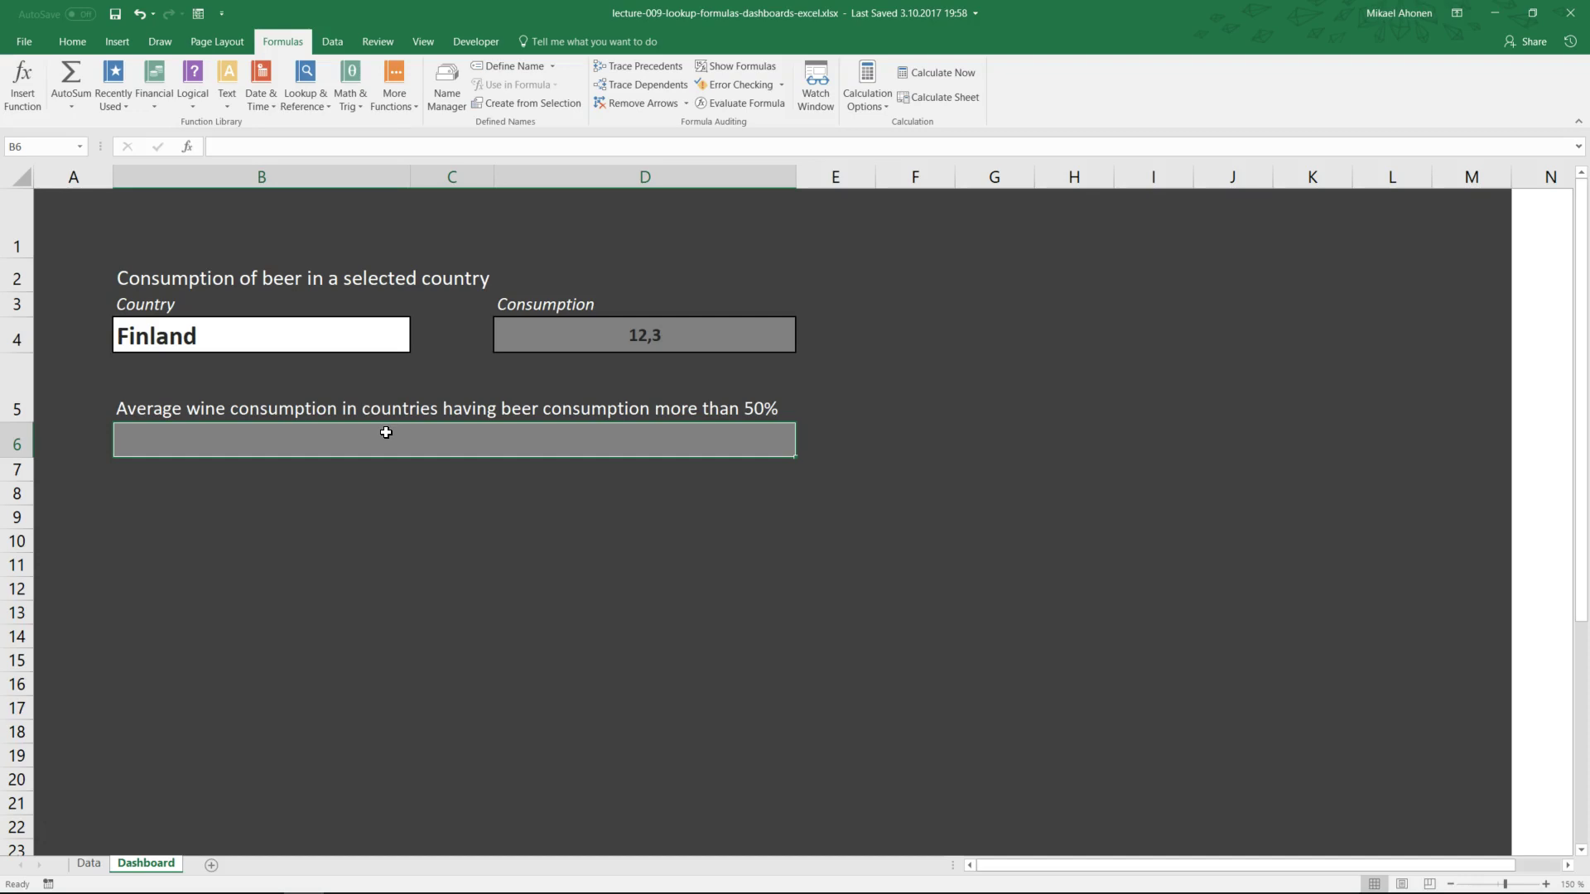
pyautogui.click(277, 444)
pyautogui.write('=averageif')
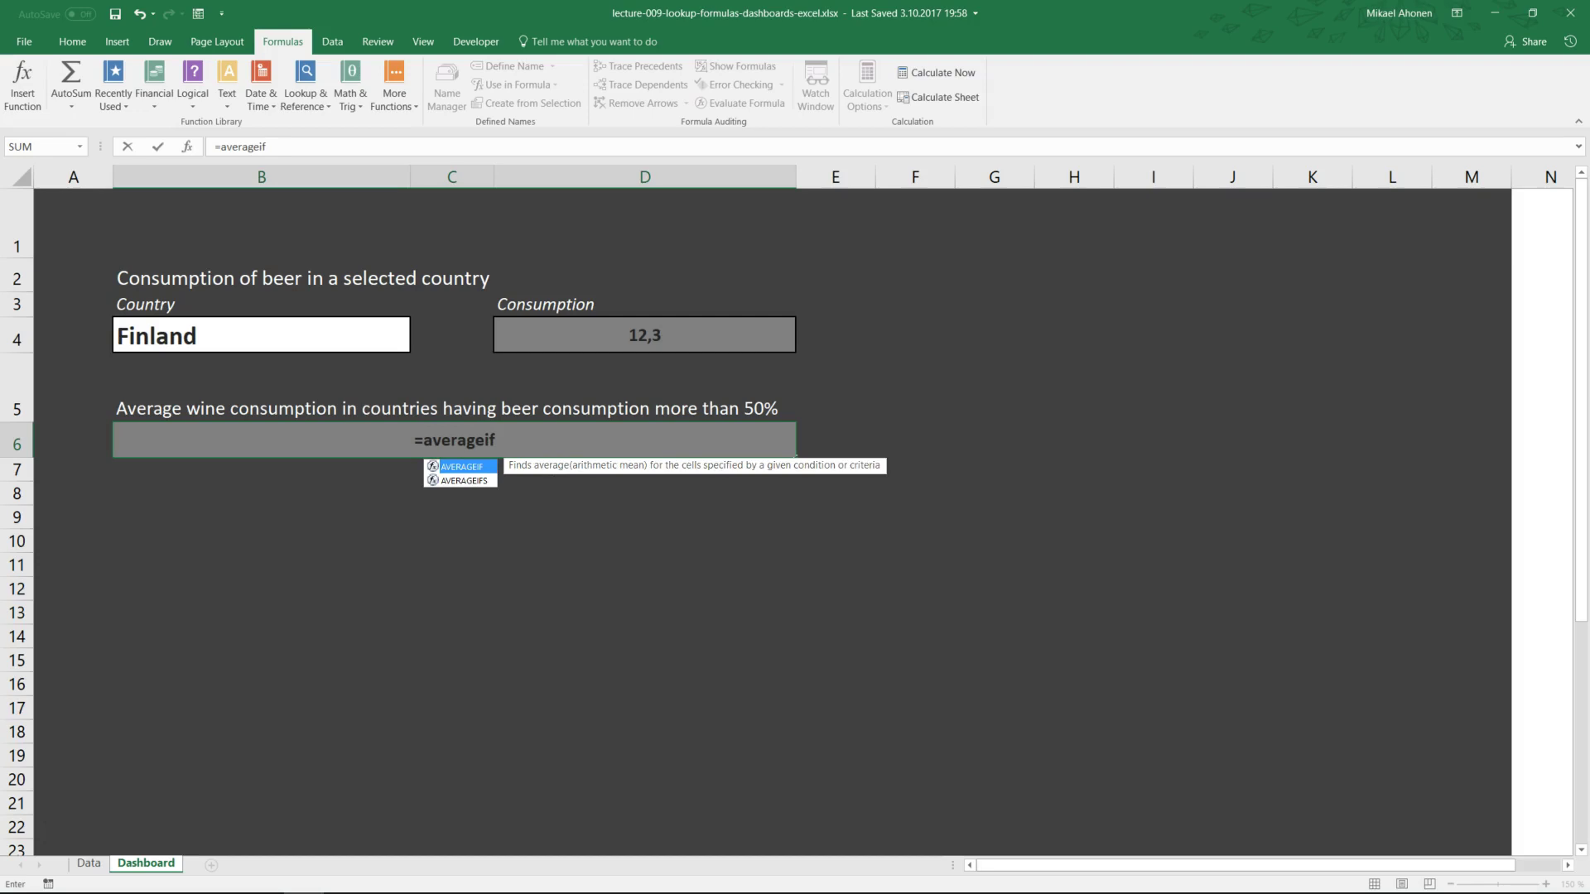
pyautogui.press('Tab')
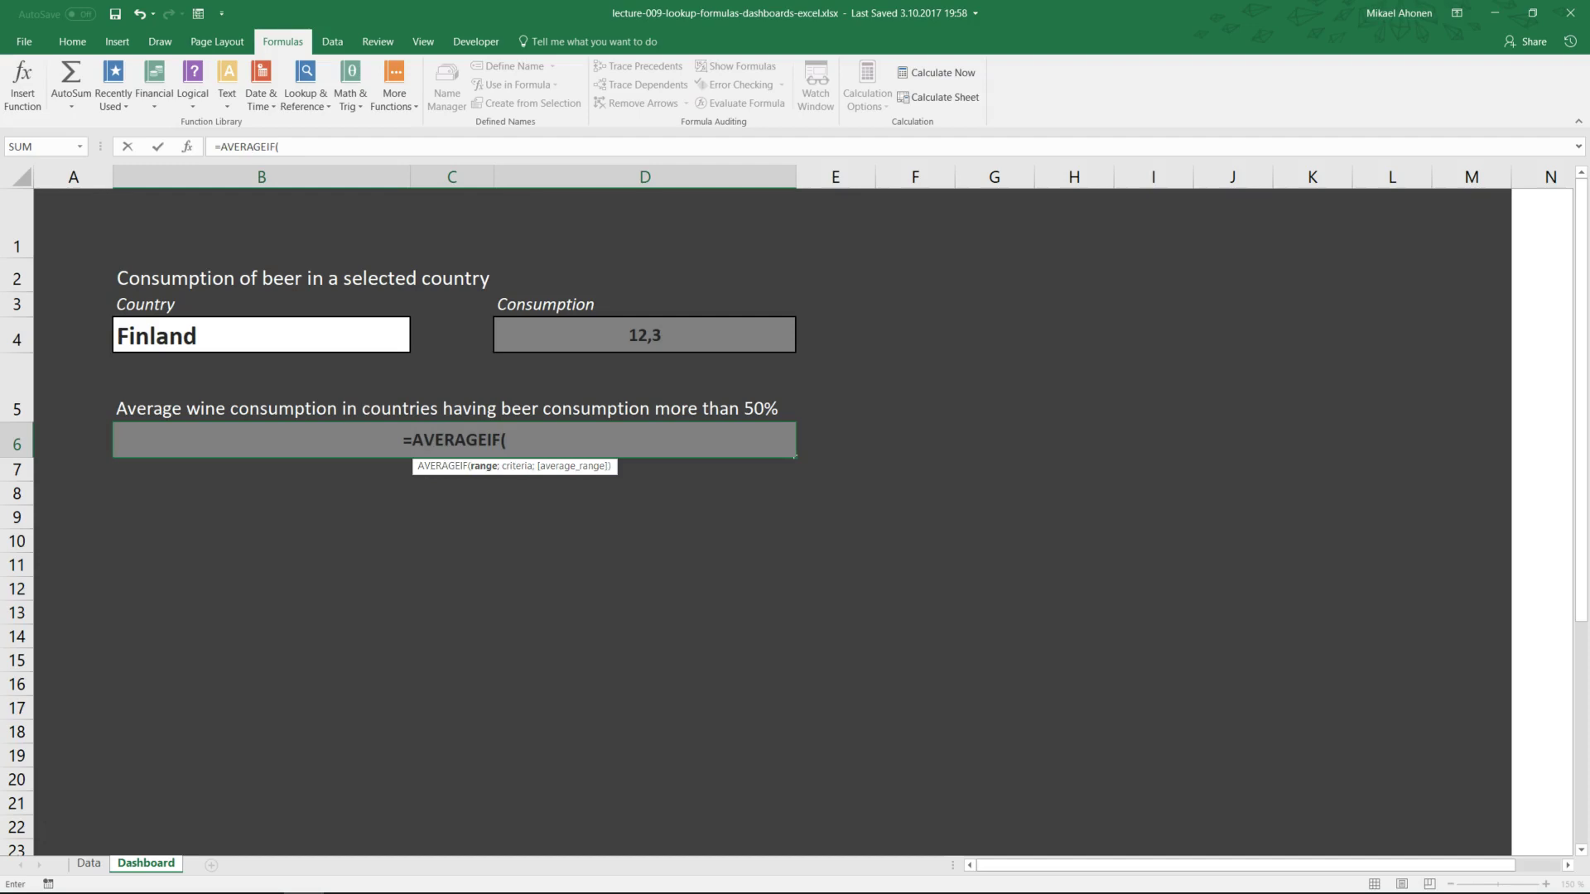
# - Use the Data sheet's Beer column C2:C21 as condition range with criterion 0,5
pyautogui.click(88, 863)
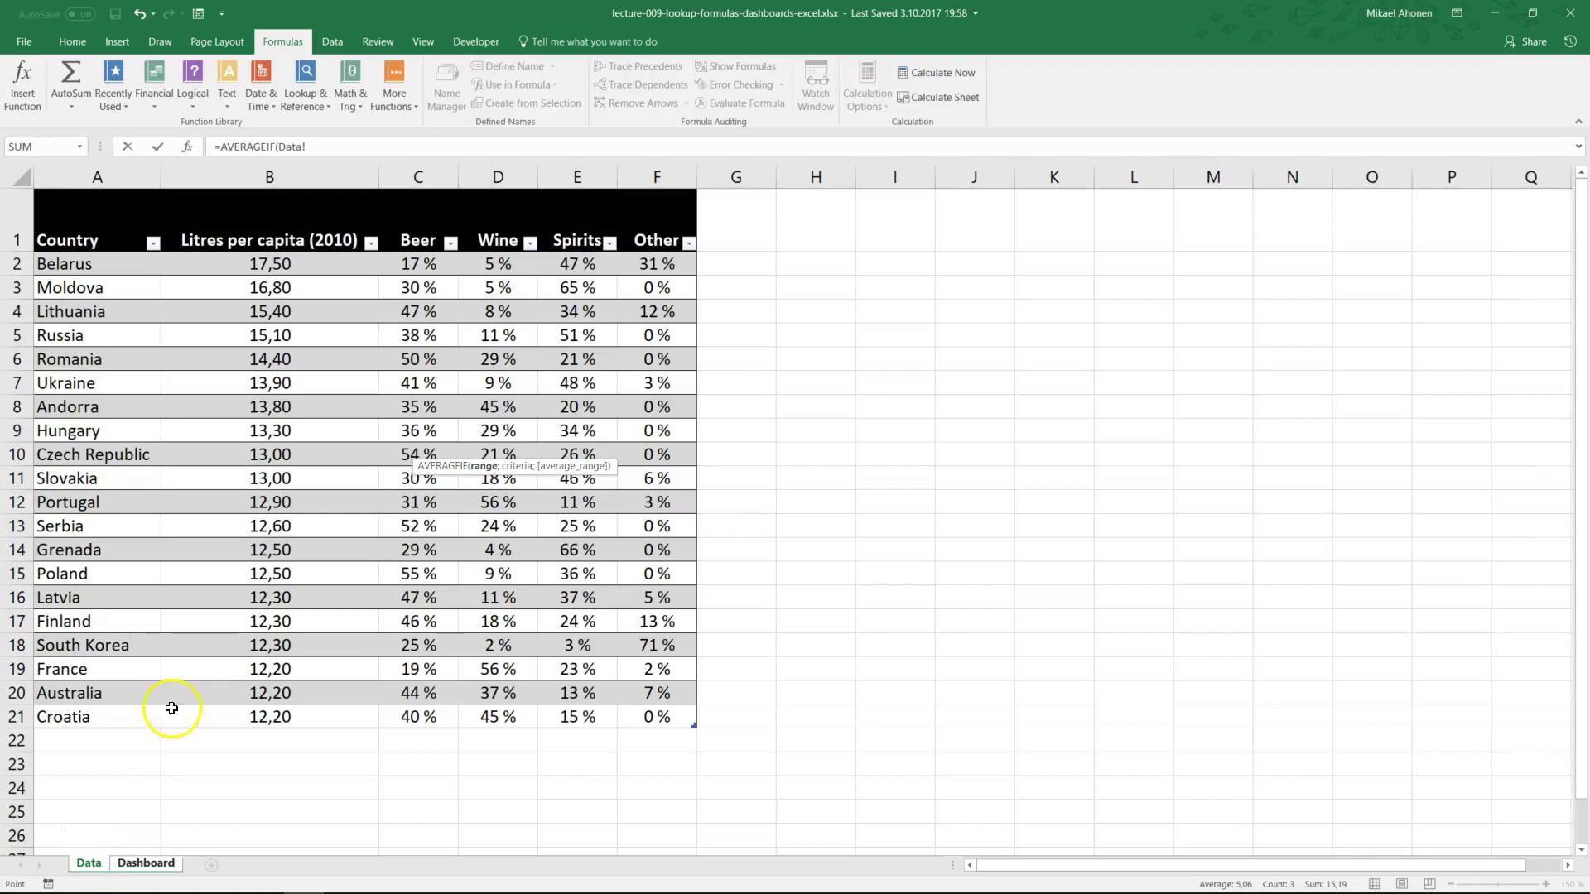
pyautogui.moveTo(414, 265); pyautogui.dragTo(399, 726)
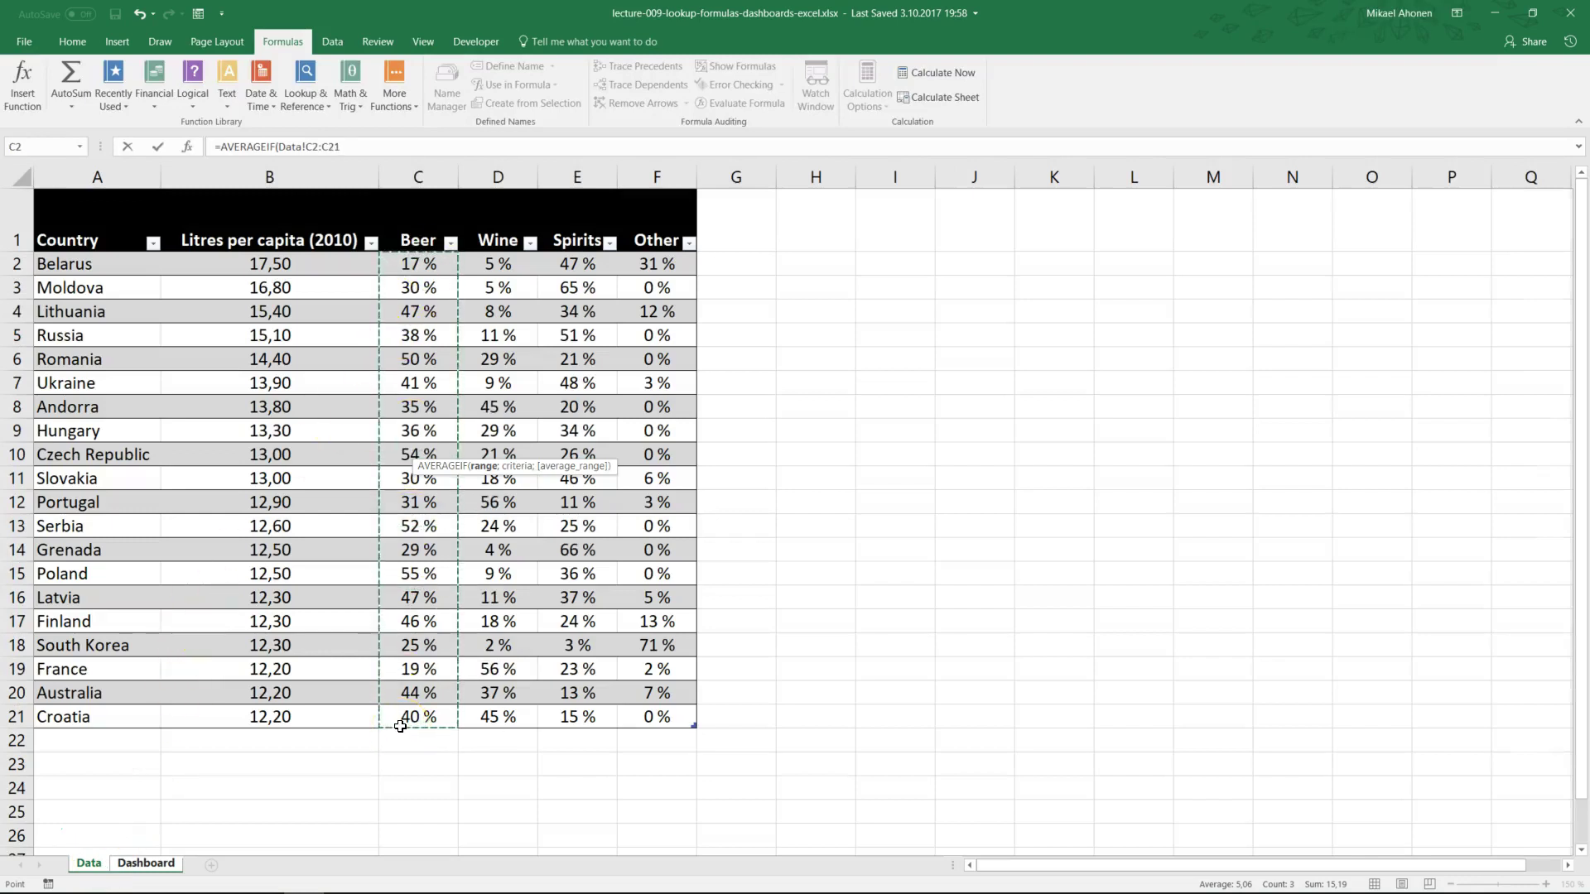
pyautogui.write(';')
pyautogui.click(386, 148)
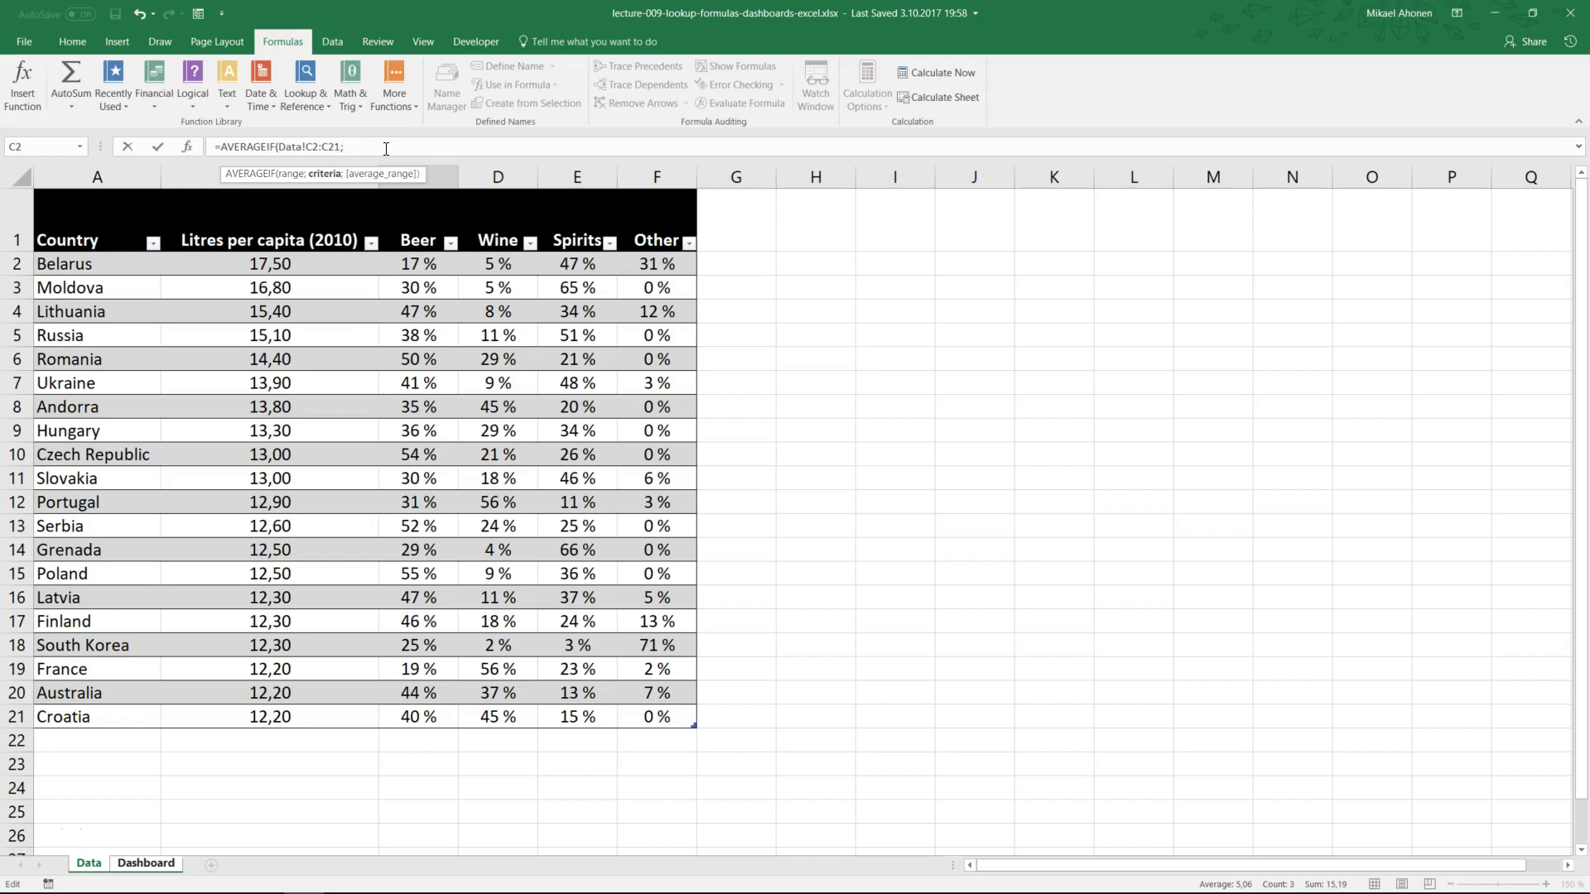
pyautogui.write('0,')
pyautogui.write('5;')
# - Average the Wine column D2:D21 and close the formula, giving 0,289
pyautogui.moveTo(497, 263); pyautogui.dragTo(494, 719)
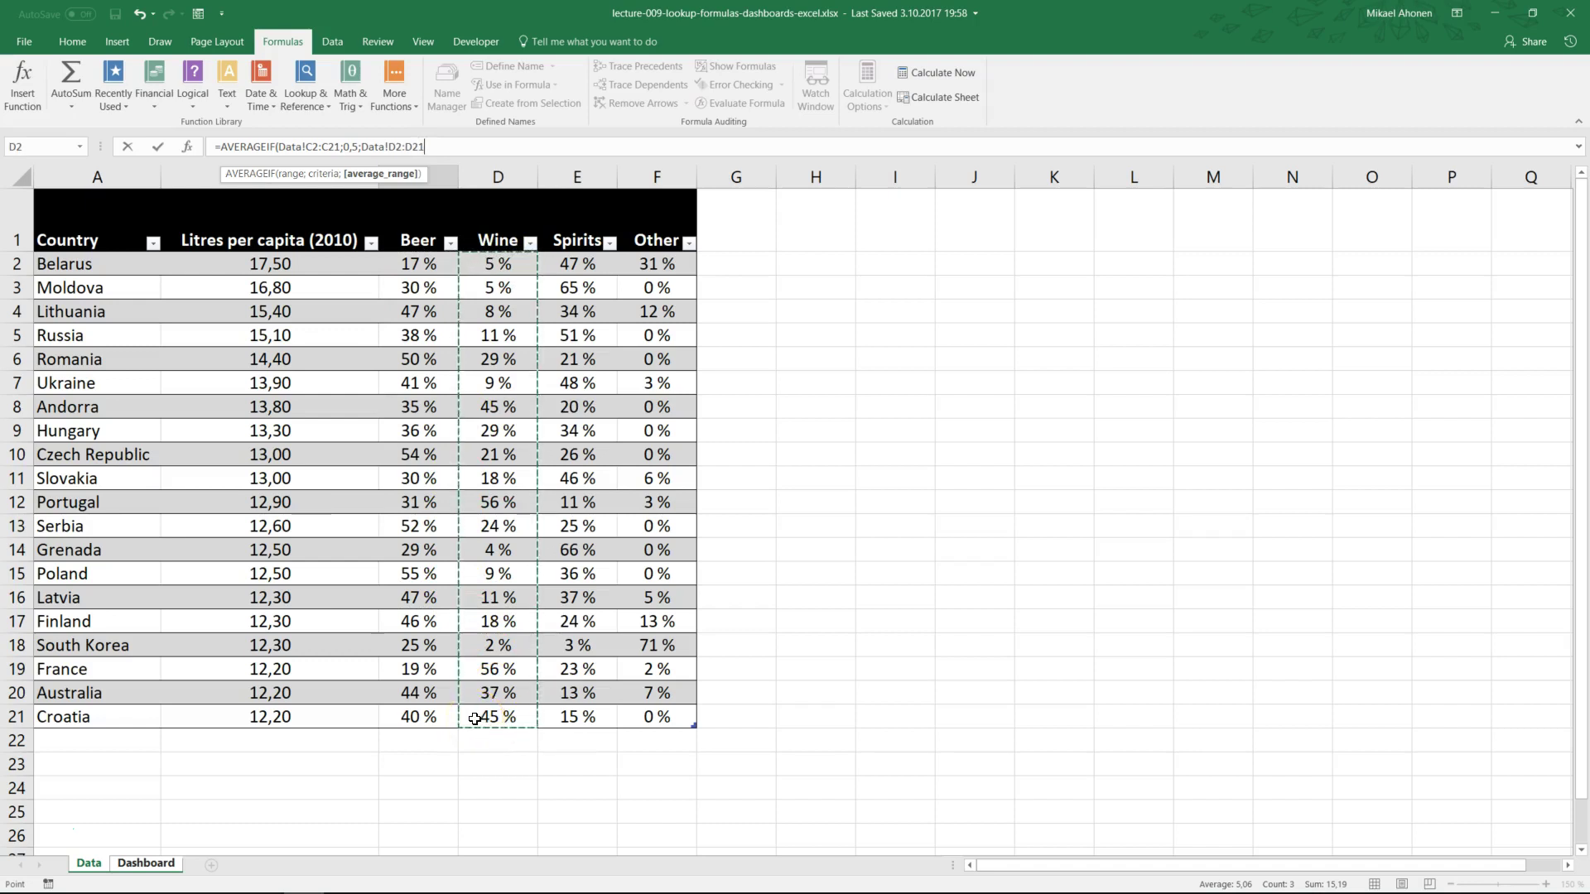
pyautogui.click(437, 162)
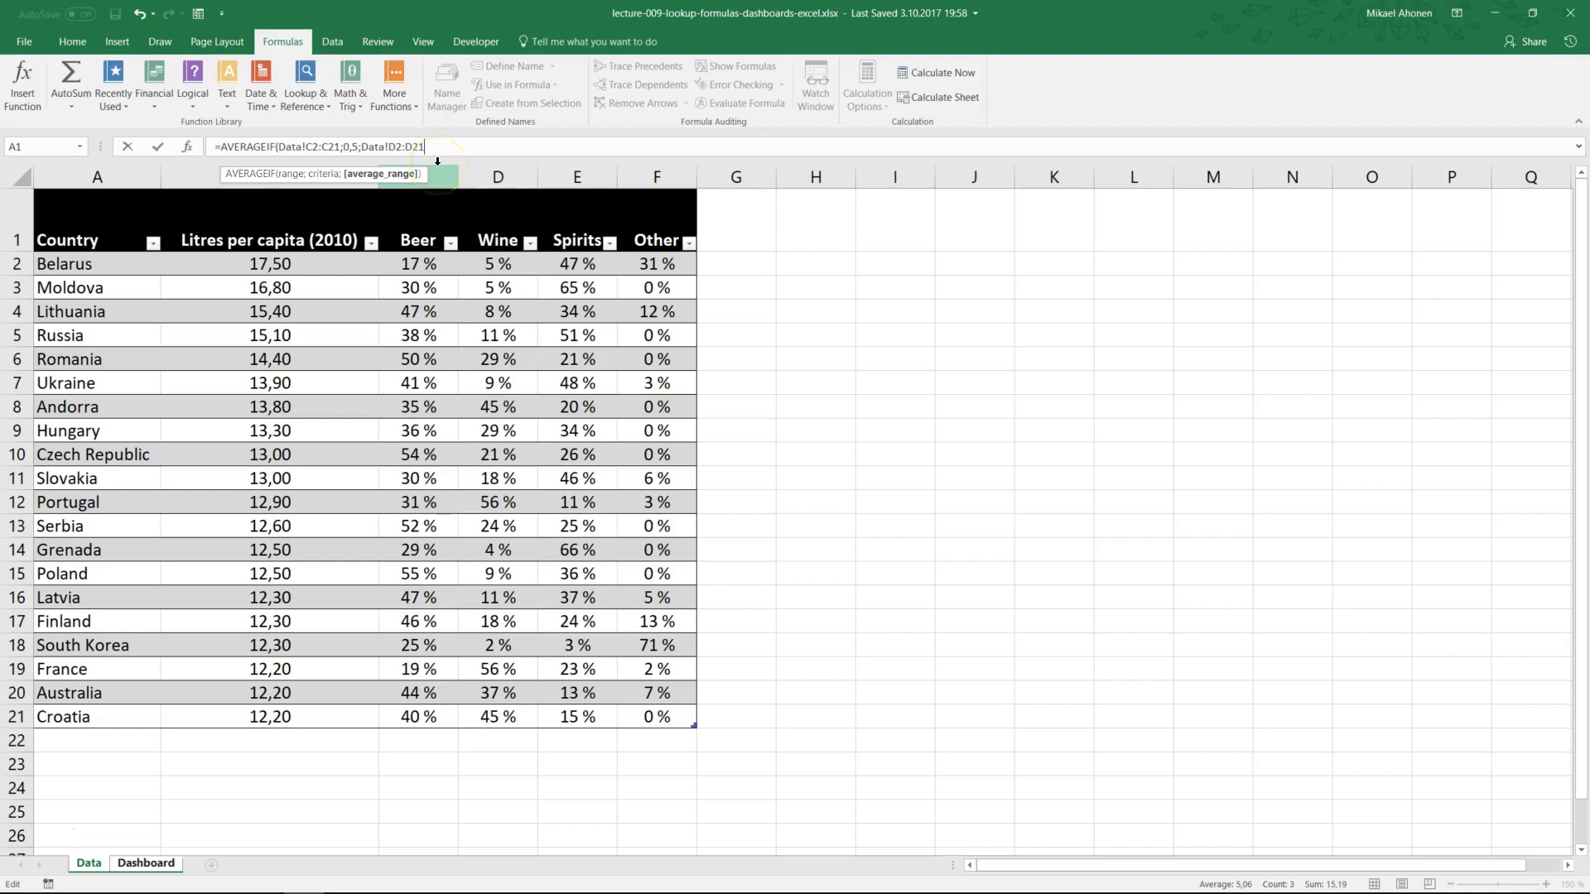
pyautogui.write(')')
pyautogui.press('Return')
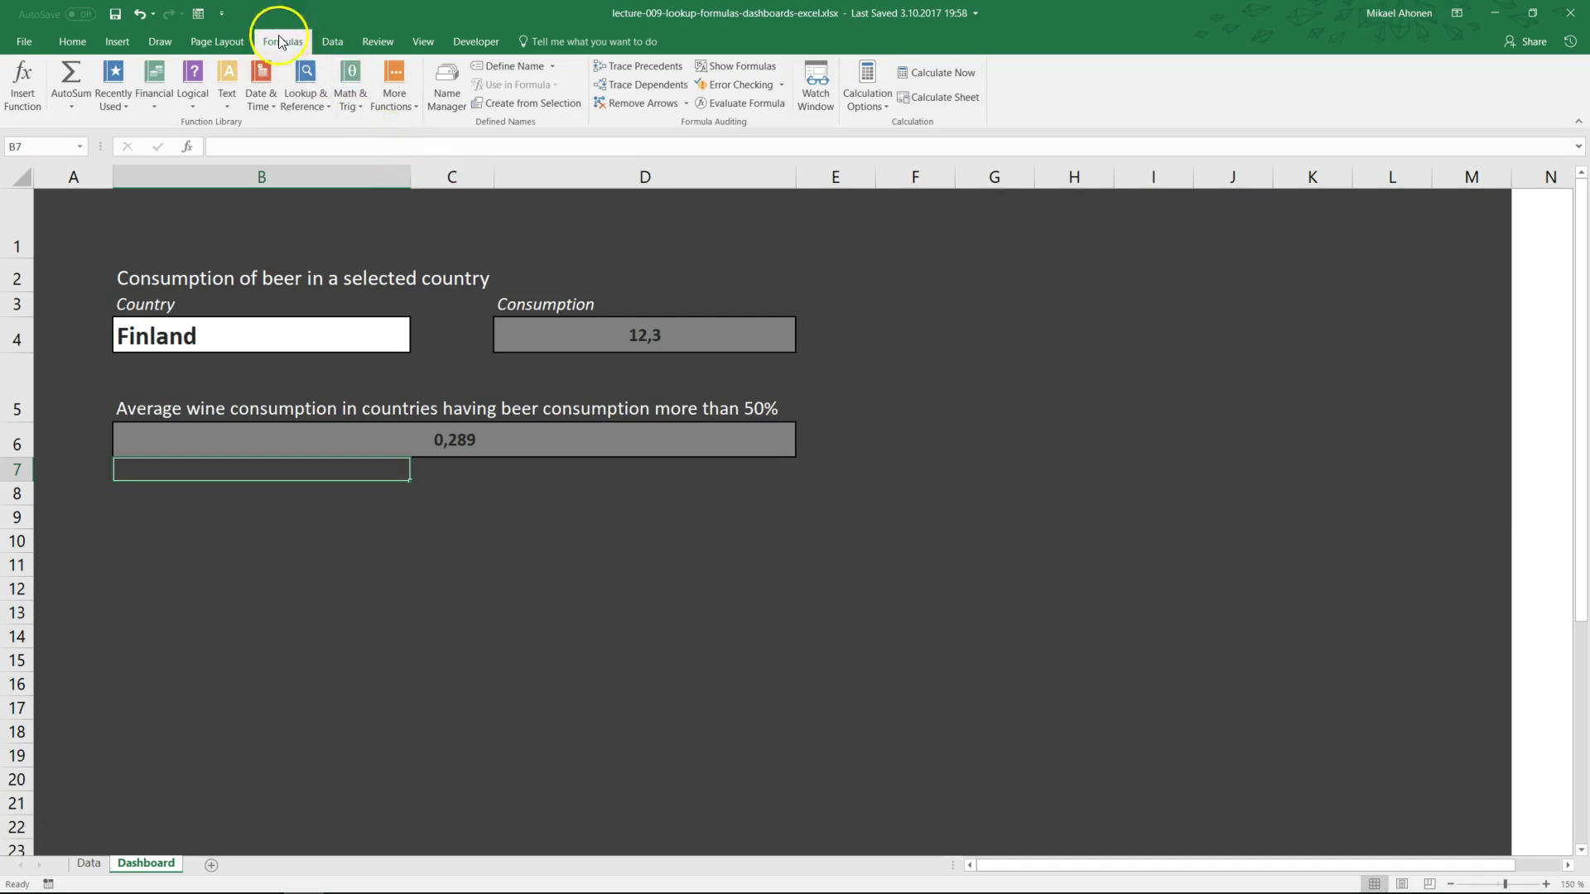
pyautogui.click(328, 108)
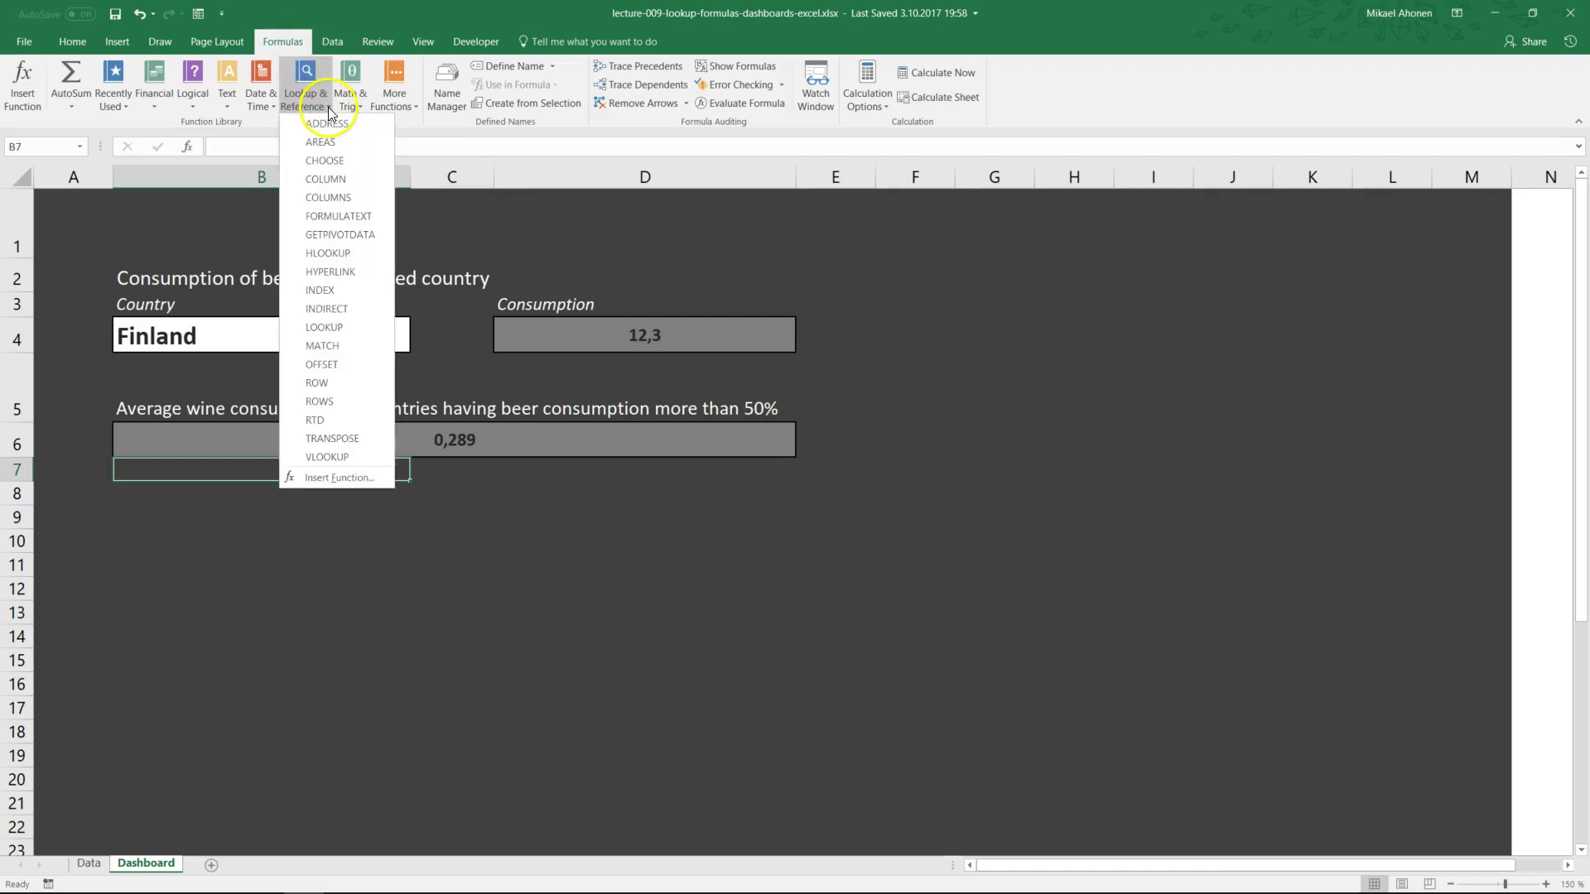